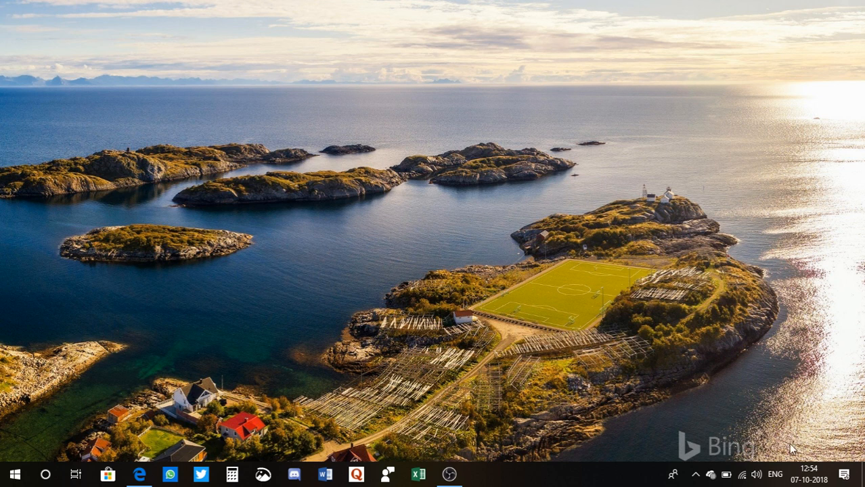
# Step: Open the connection properties of the connected network from the Network & Internet settings in a maximized Windows Settings window
pyautogui.click(844, 479)
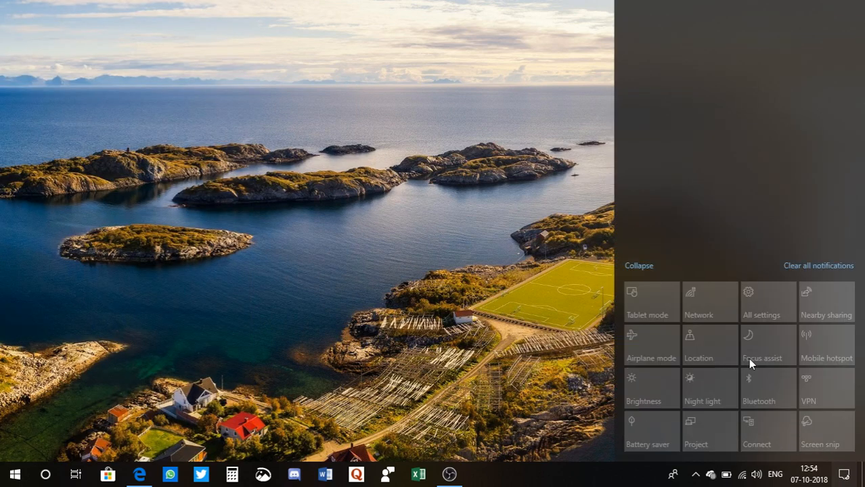
pyautogui.click(763, 299)
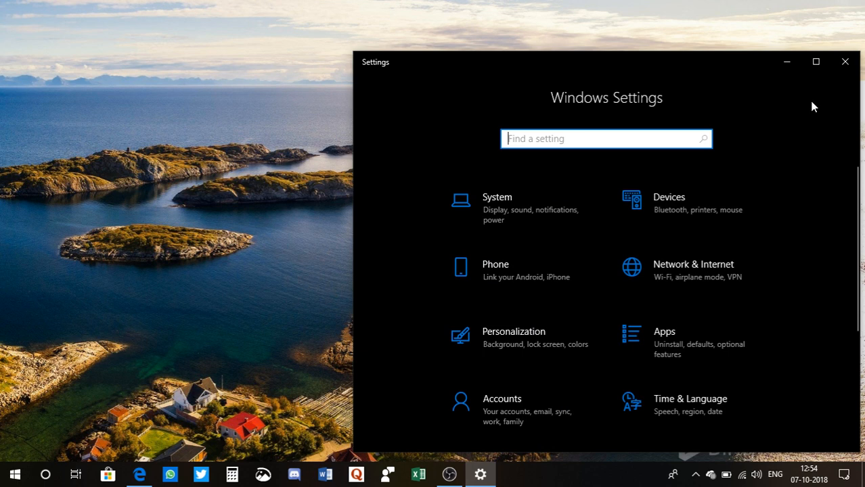
pyautogui.click(815, 62)
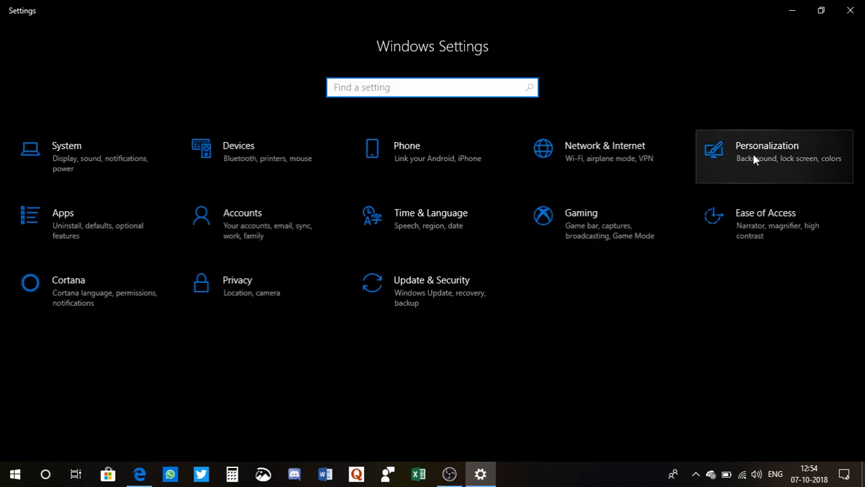
pyautogui.click(604, 160)
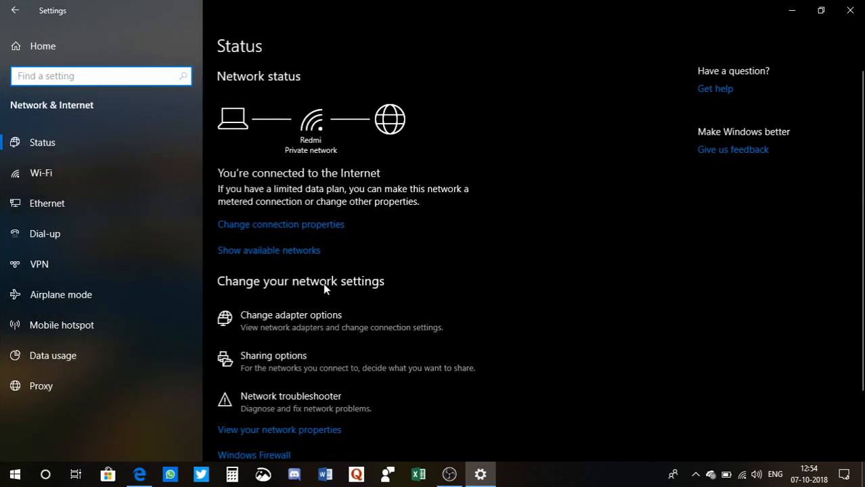
pyautogui.click(275, 230)
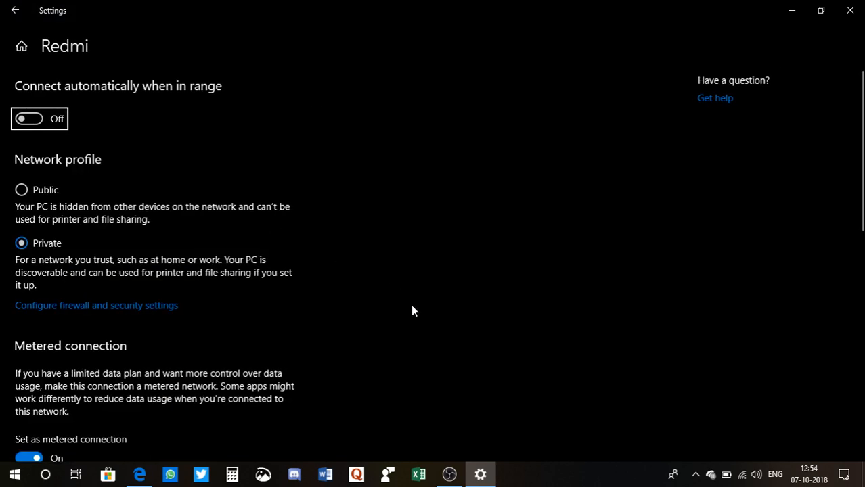
# Step: Switch the network's metered connection option off and on again, and close Settings
pyautogui.scroll(-3, 411, 305)
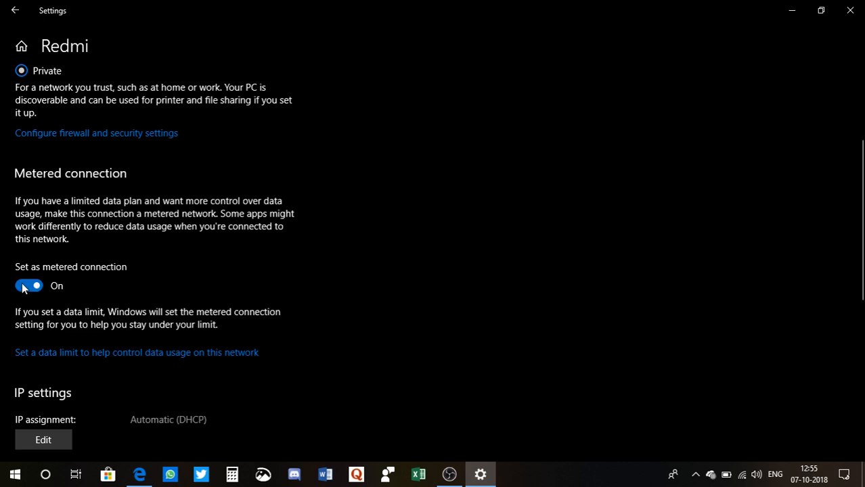
pyautogui.click(22, 287)
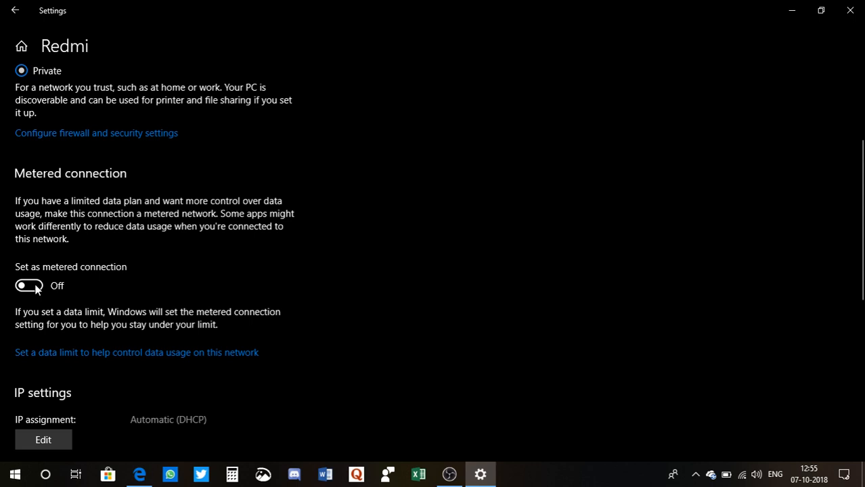
pyautogui.click(35, 288)
pyautogui.scroll(3, 396, 181)
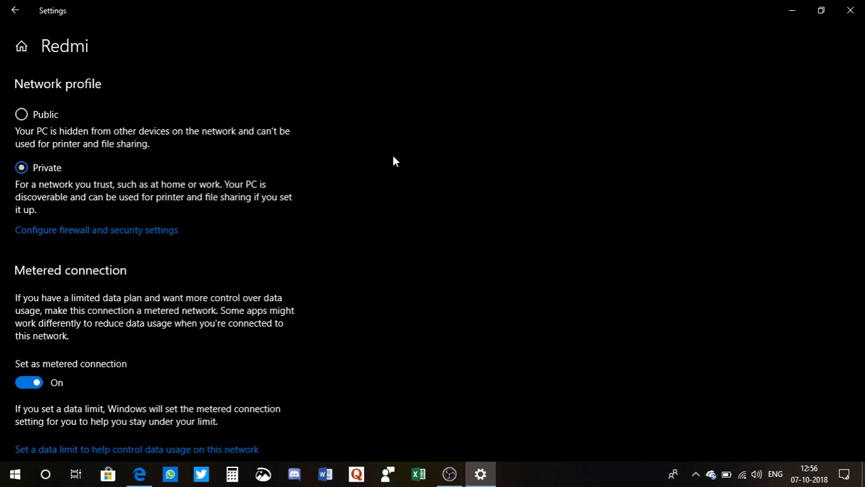
pyautogui.click(15, 12)
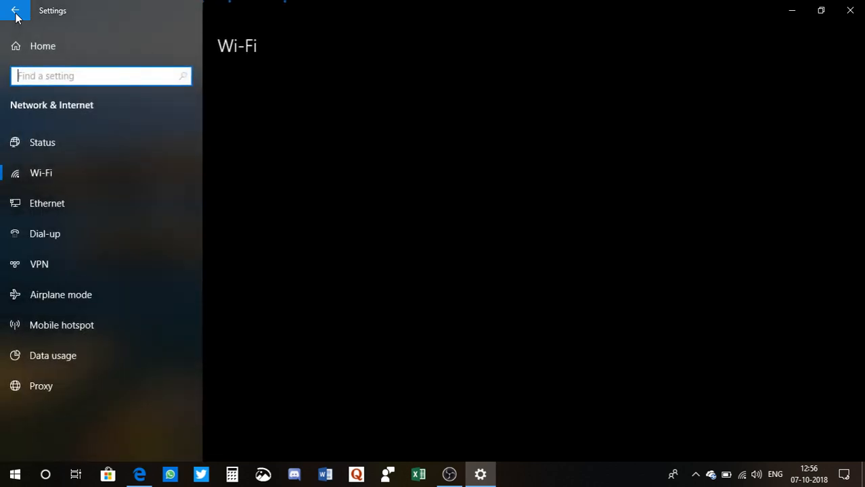
pyautogui.click(852, 12)
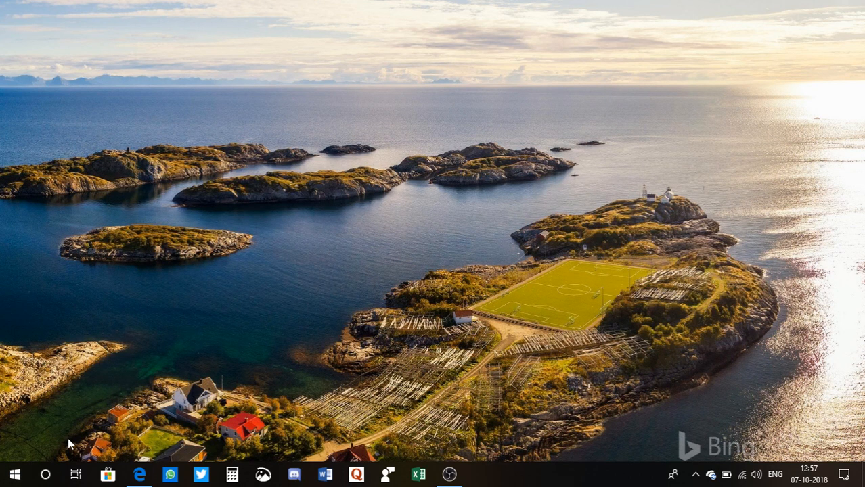
# Step: Search Windows for services.msc and open the Services app
pyautogui.click(43, 476)
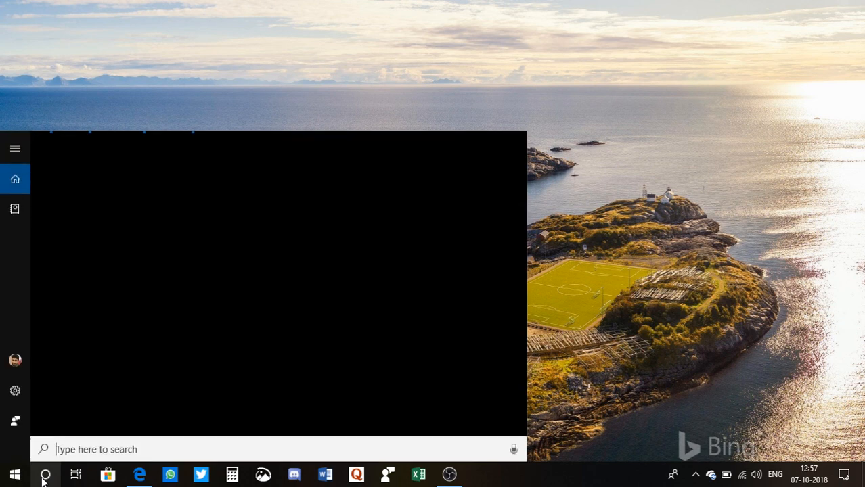
pyautogui.write('serv')
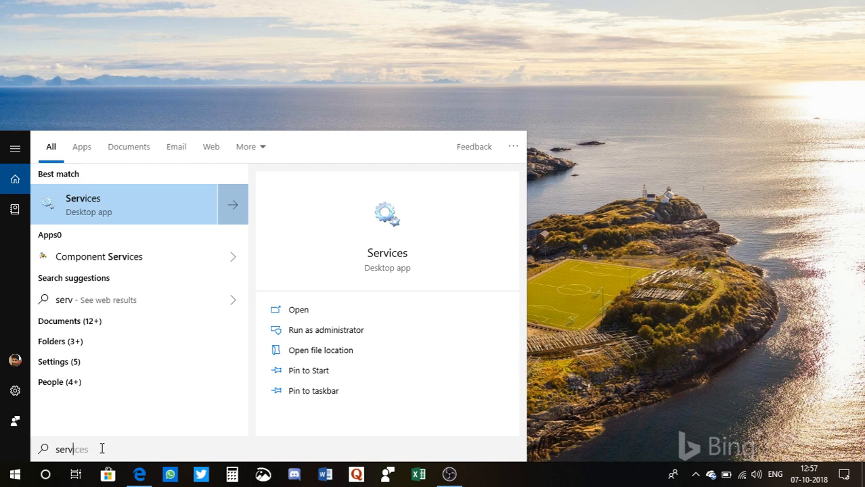
pyautogui.write('ices.msc')
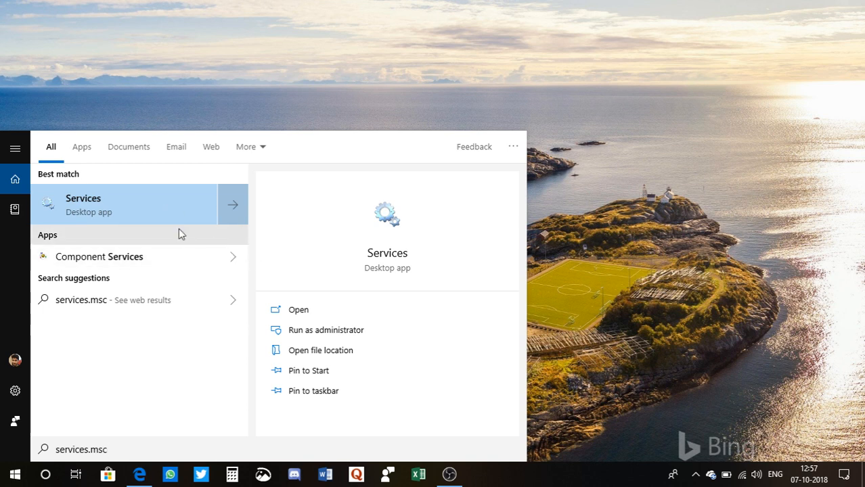
pyautogui.click(317, 316)
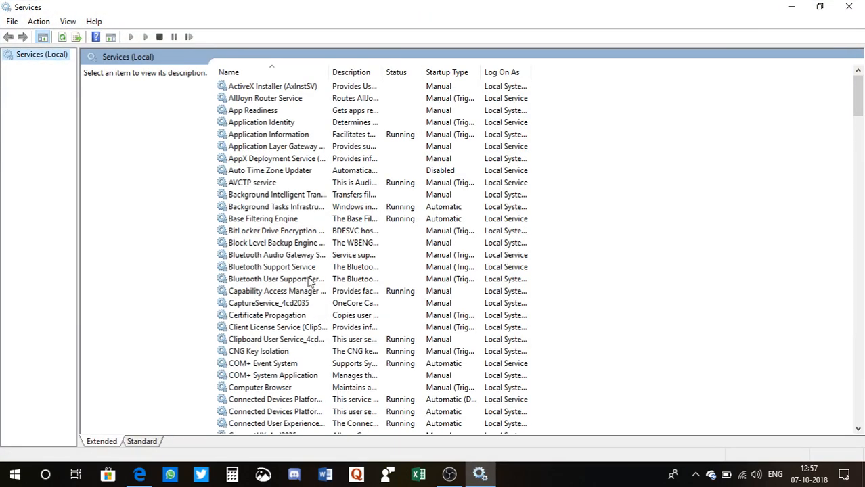
# Step: Open the properties of the Windows Update service and set its startup type to Disabled
pyautogui.scroll(-20, 270, 319)
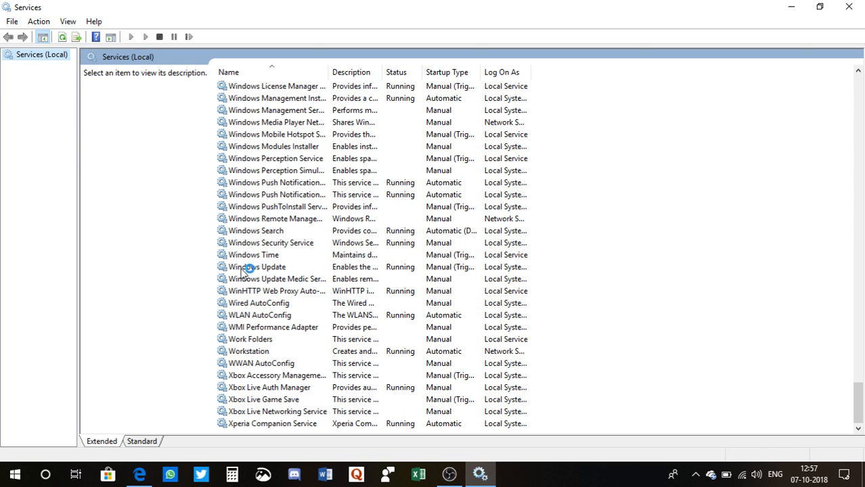
pyautogui.doubleClick(245, 268)
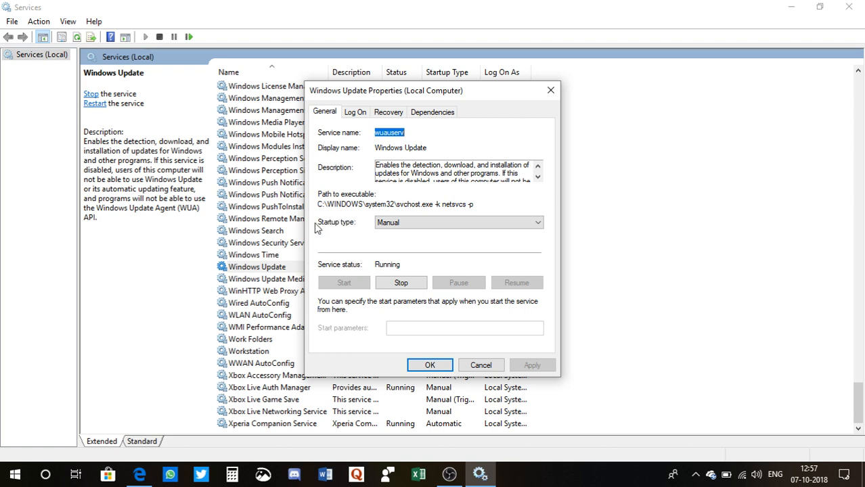
pyautogui.click(422, 223)
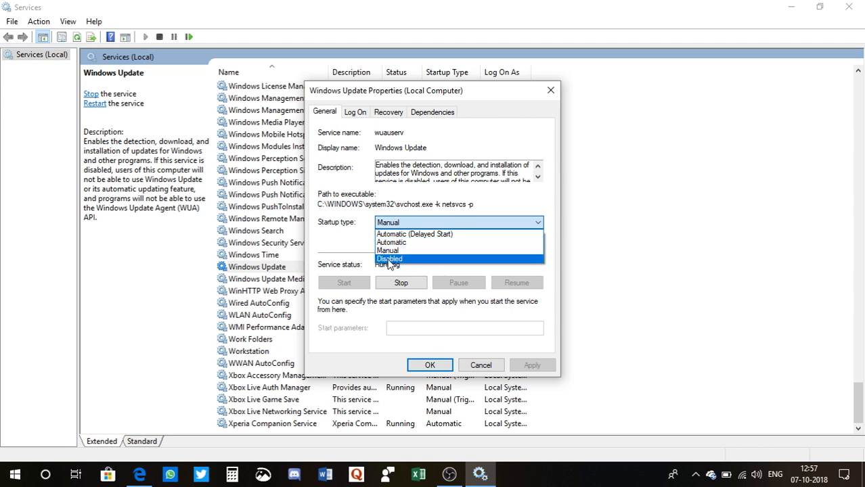
pyautogui.click(389, 259)
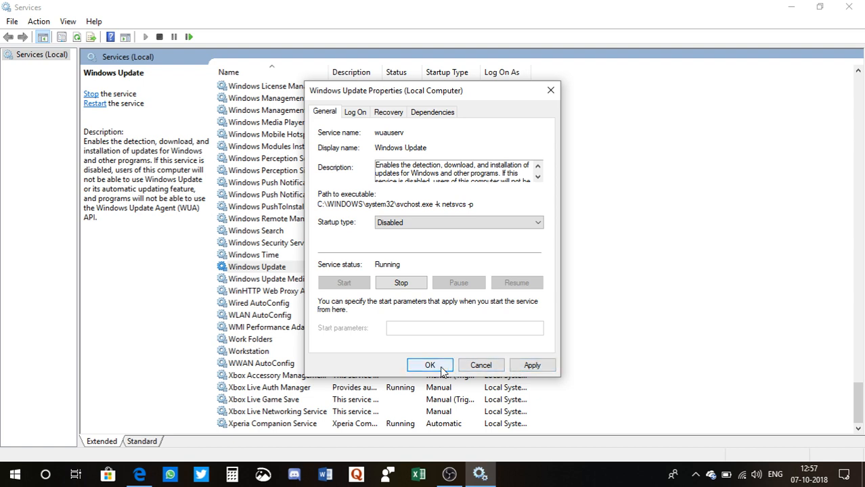
# Step: Switch the Windows Update startup type to Automatic and then to Manual, save the properties and close Services
pyautogui.click(437, 224)
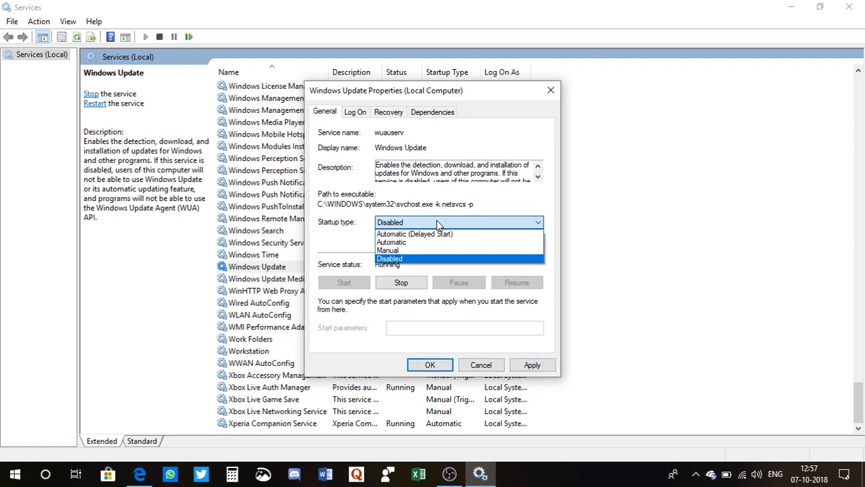
pyautogui.click(397, 245)
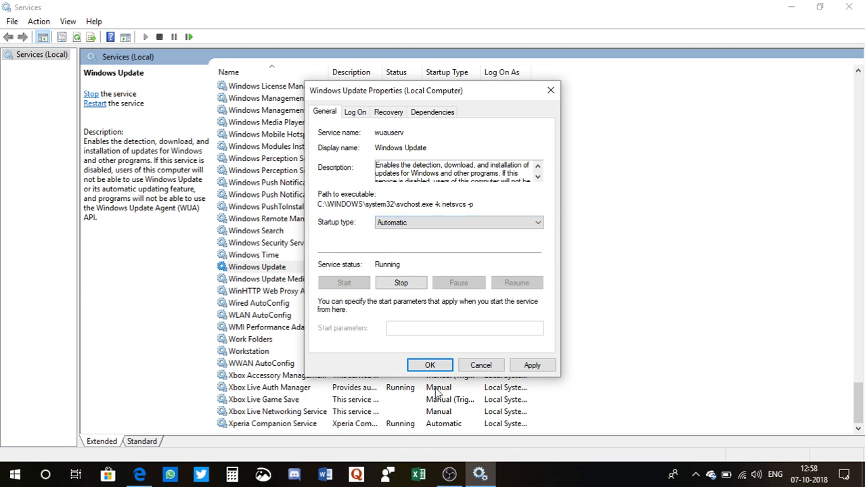
pyautogui.click(422, 226)
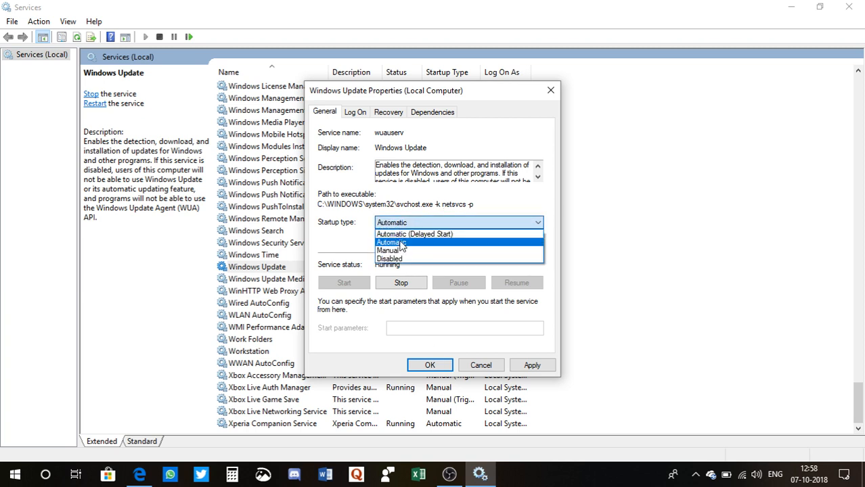
pyautogui.click(397, 251)
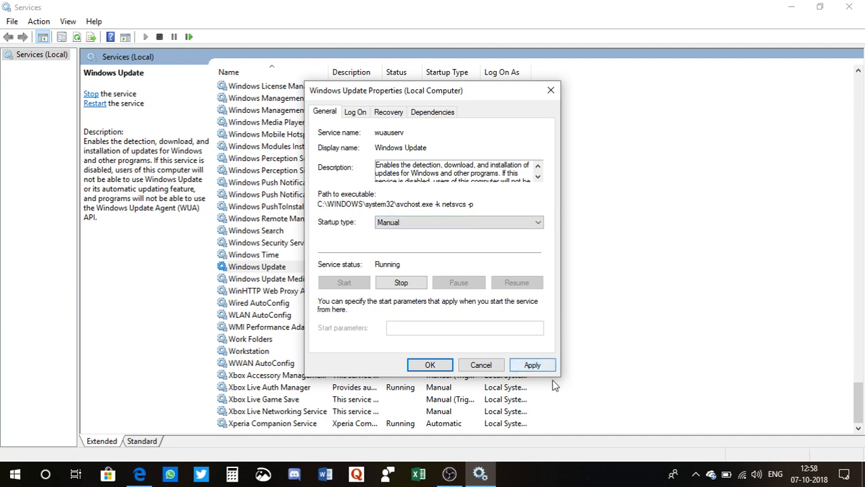
pyautogui.click(437, 366)
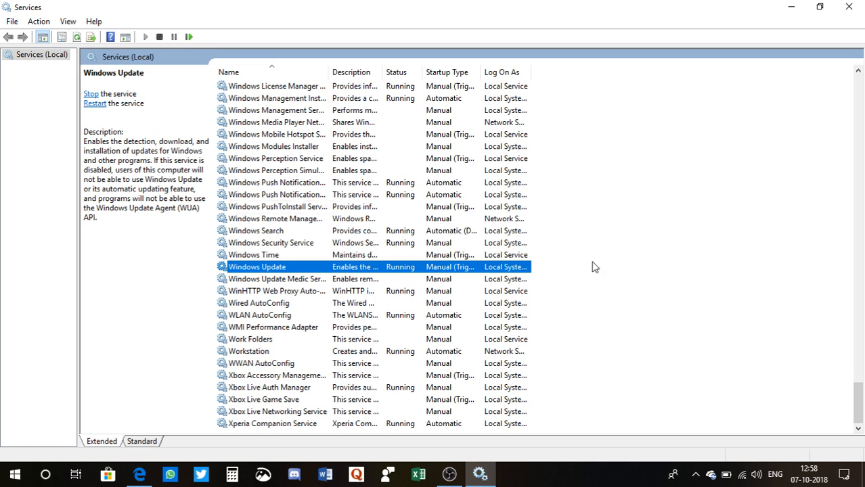
pyautogui.click(849, 8)
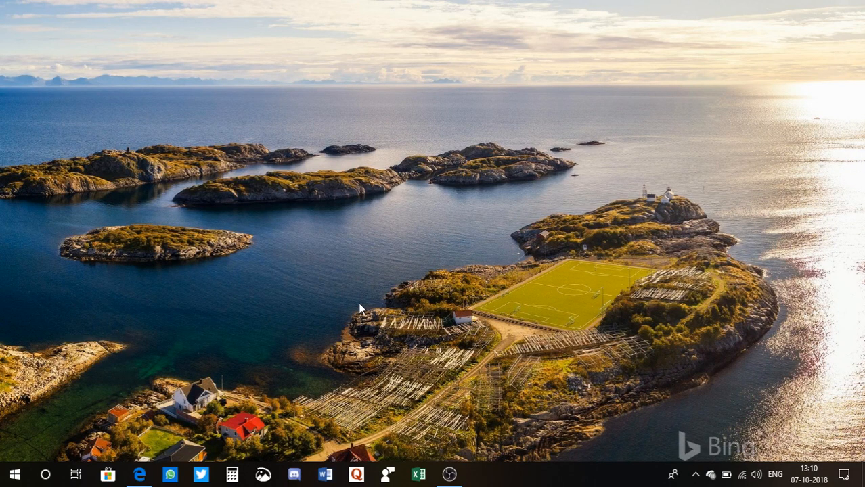
# Step: Search Windows for registry and open the Registry Editor, allowing it to make changes
pyautogui.click(46, 476)
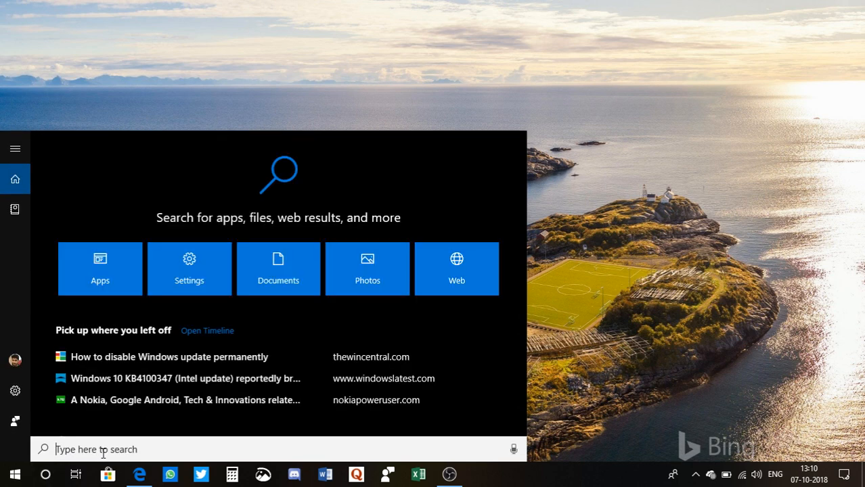
pyautogui.write('re')
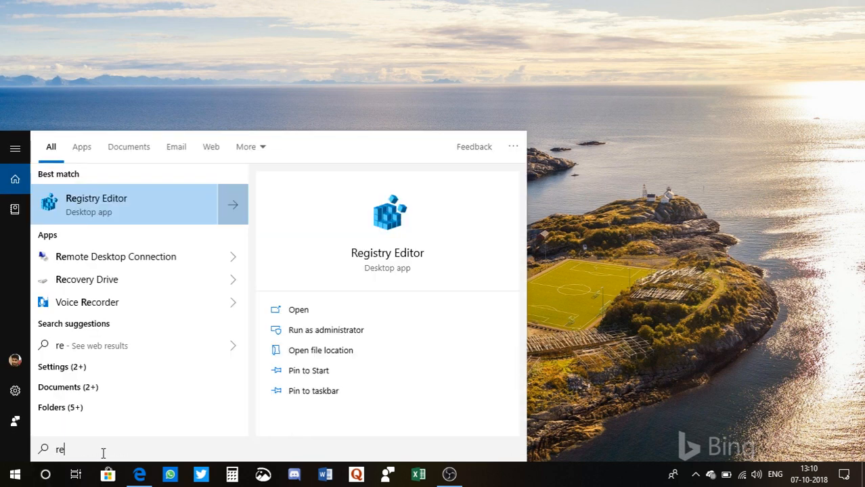
pyautogui.write('gist')
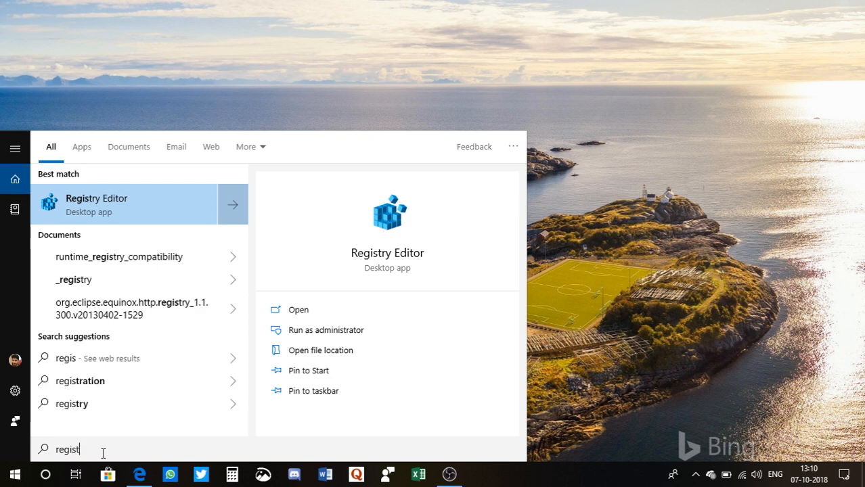
pyautogui.write('ry')
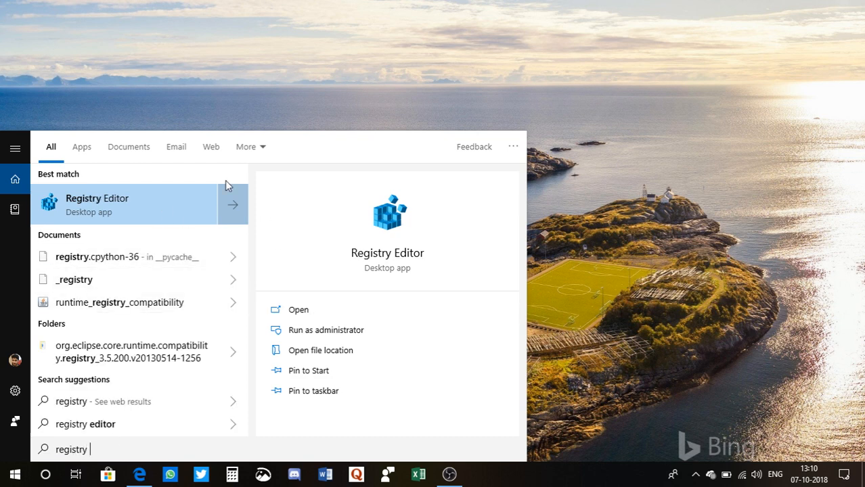
pyautogui.click(304, 315)
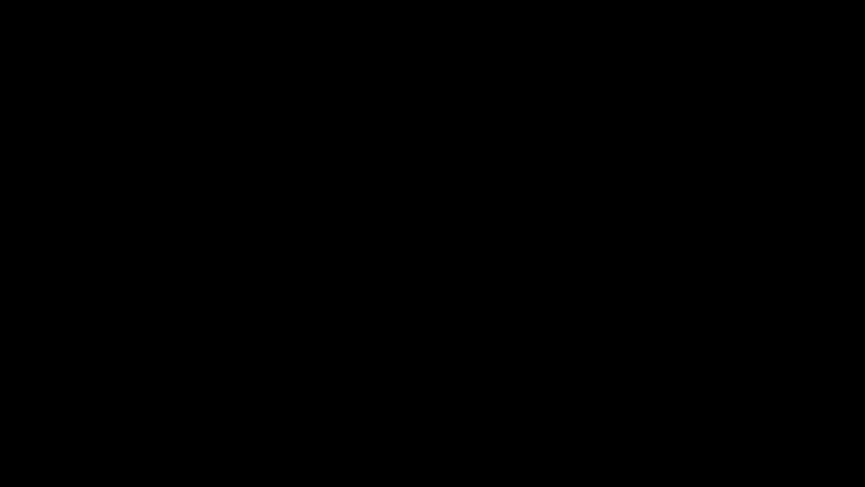
pyautogui.click(375, 318)
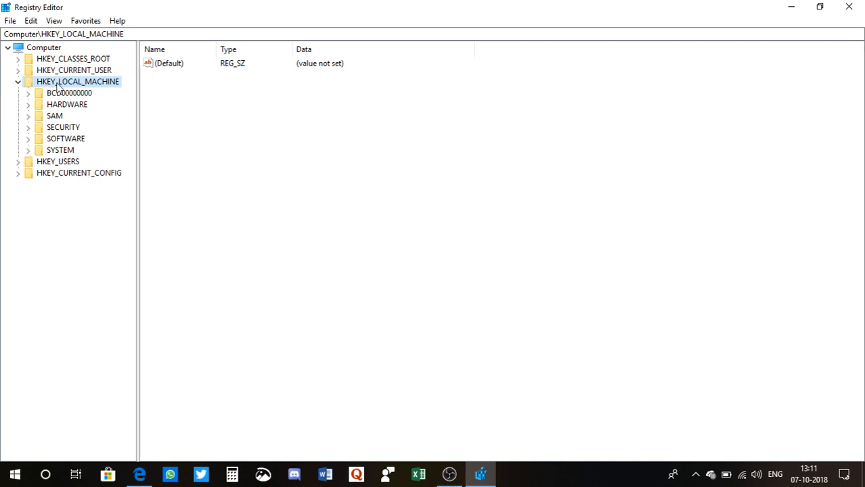
# Step: Expand the registry tree to HKEY_LOCAL_MACHINE\SOFTWARE\Policies\Microsoft\Windows
pyautogui.click(19, 83)
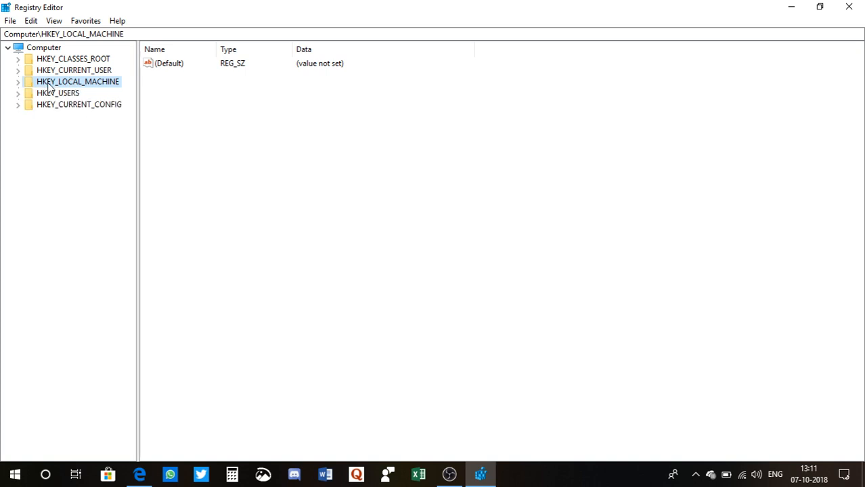
pyautogui.doubleClick(49, 83)
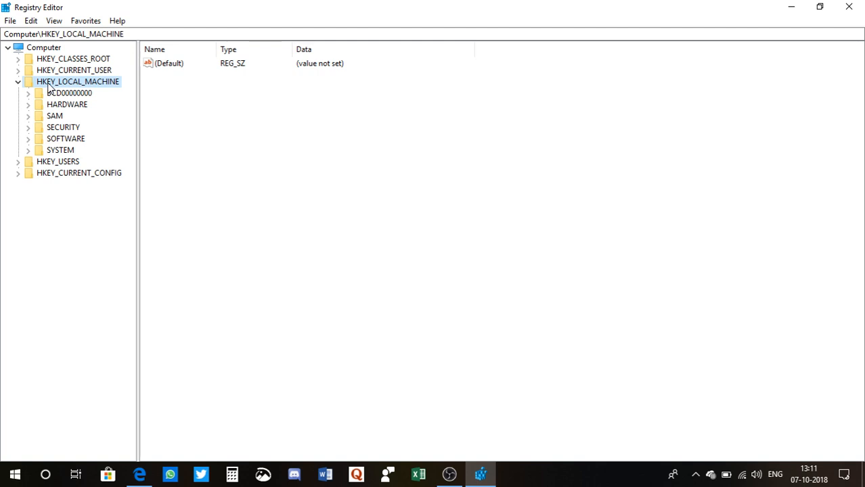
pyautogui.doubleClick(57, 140)
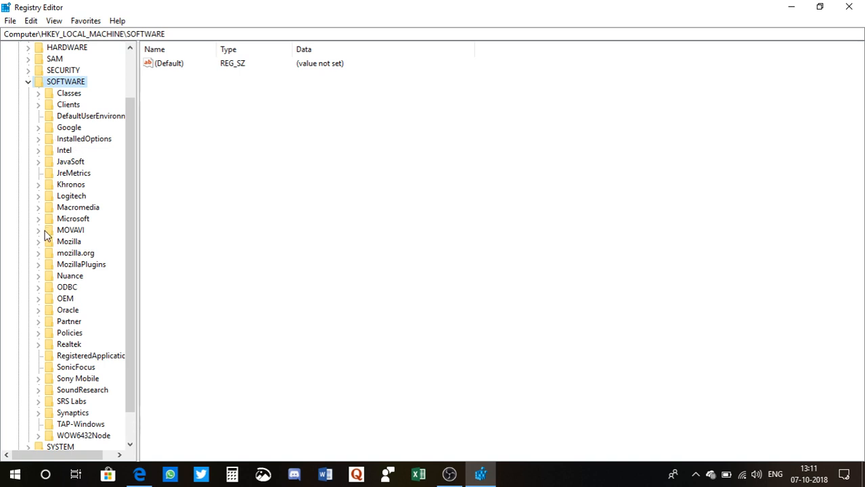
pyautogui.doubleClick(71, 333)
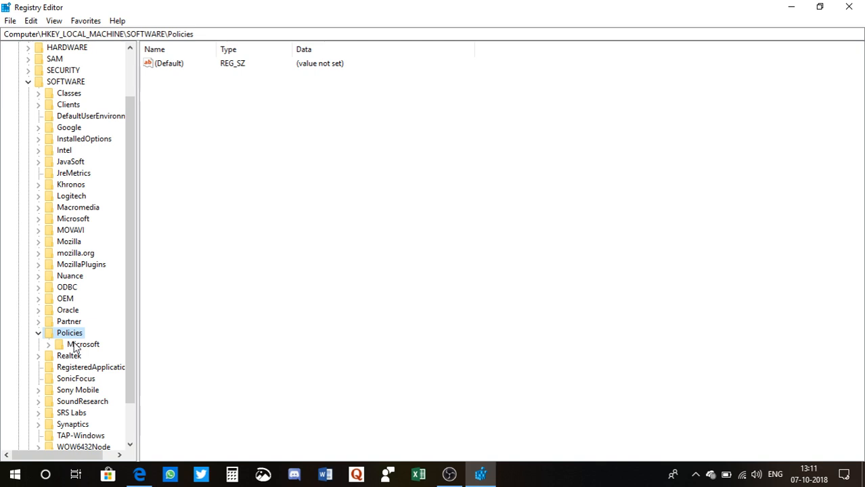
pyautogui.doubleClick(76, 346)
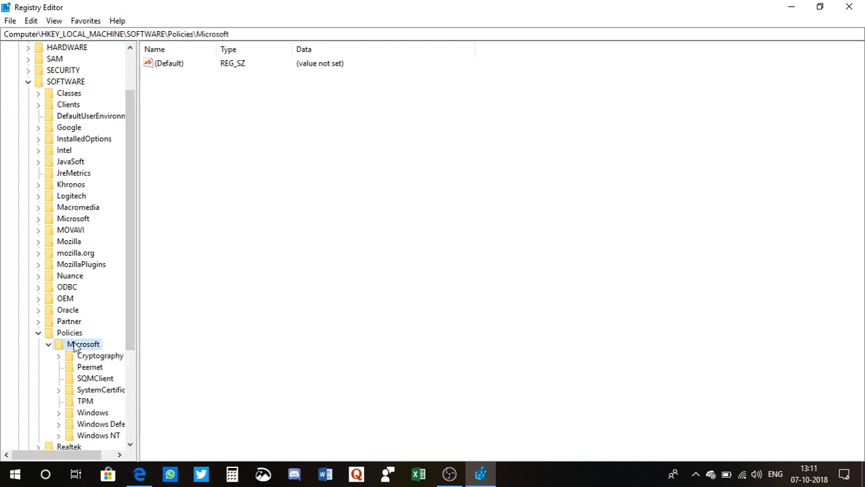
pyautogui.scroll(-3, 85, 378)
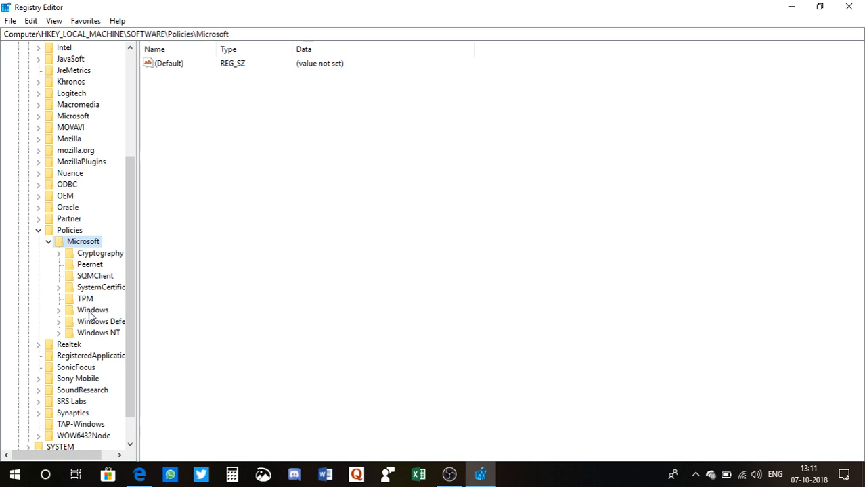
pyautogui.doubleClick(90, 312)
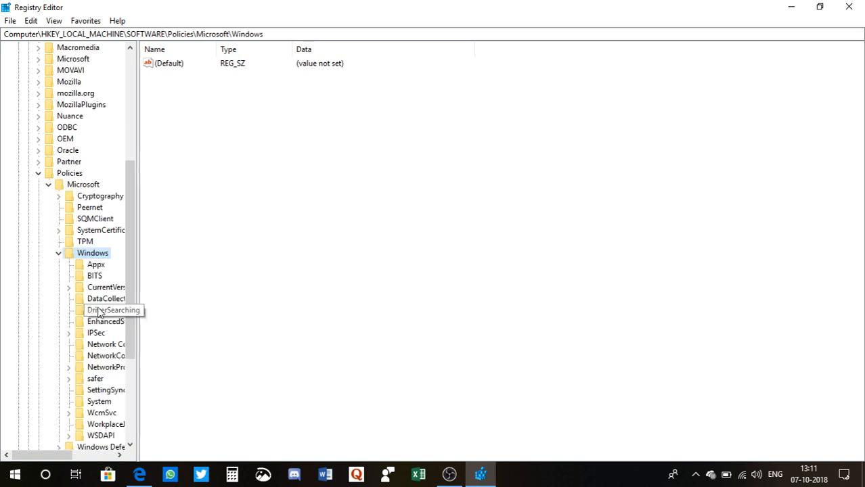
# Step: Create a new key named New under the Policies\Microsoft\Windows key
pyautogui.rightClick(99, 258)
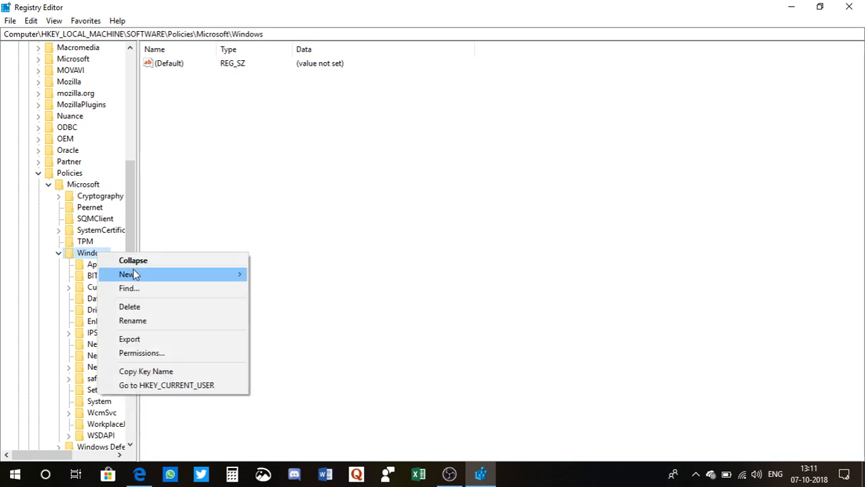
pyautogui.moveTo(135, 274)
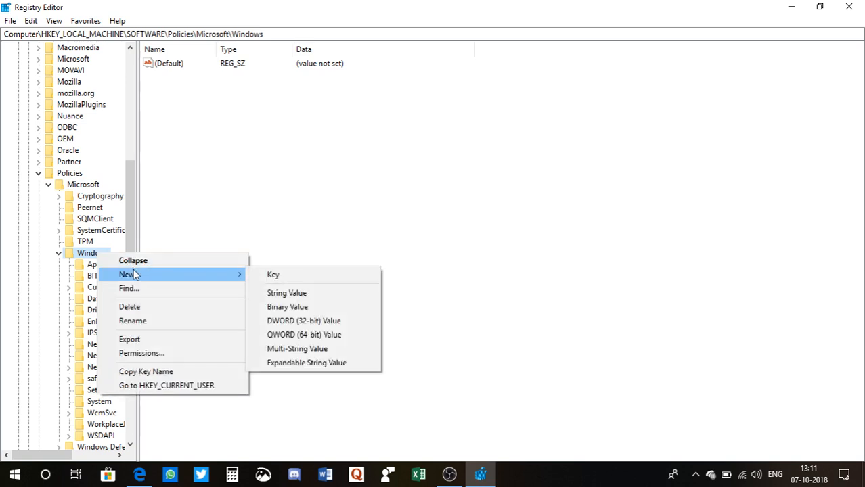
pyautogui.click(273, 277)
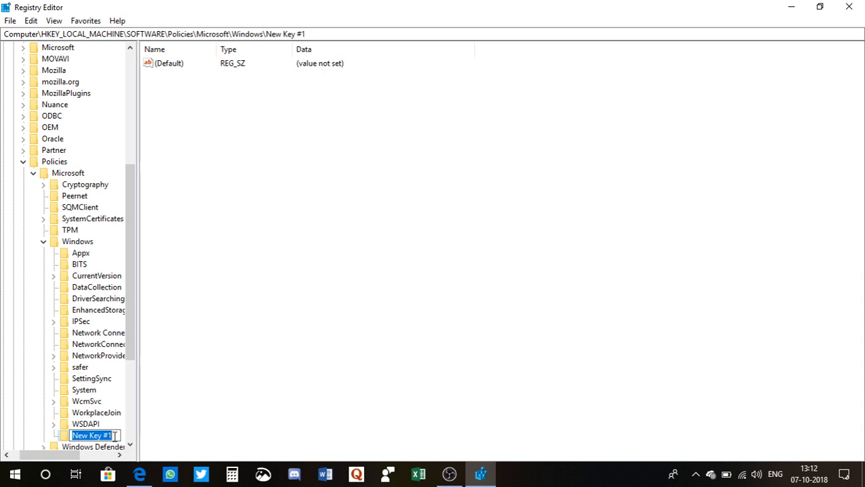
pyautogui.write('New')
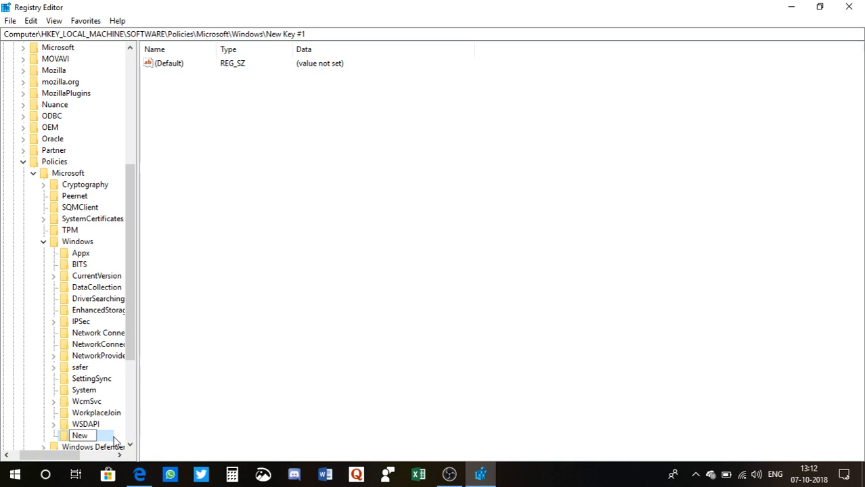
pyautogui.press('Return')
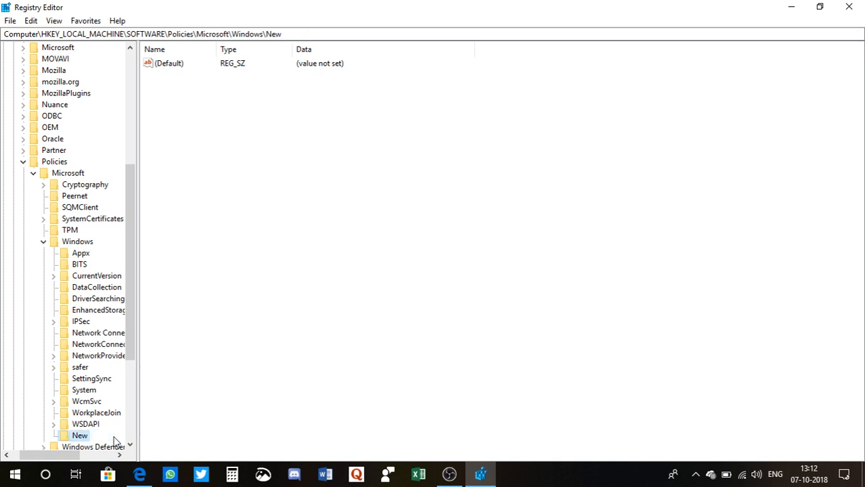
# Step: Create a subkey named WindowsUpdate inside the New key
pyautogui.rightClick(77, 438)
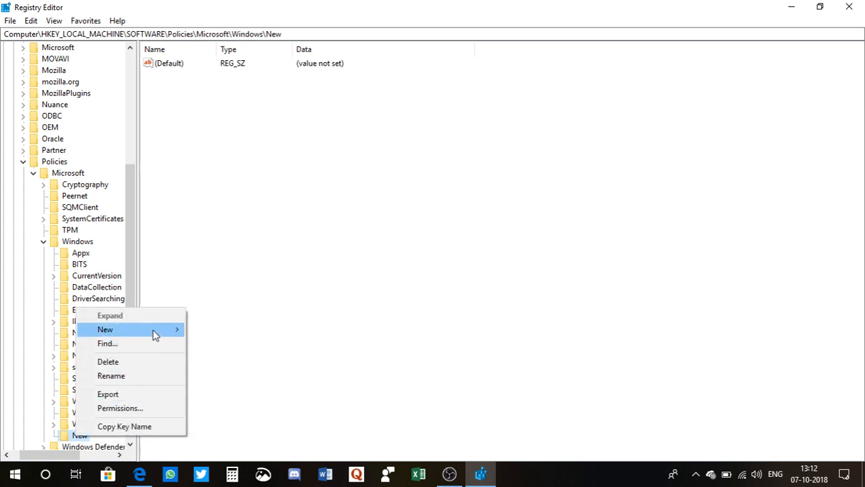
pyautogui.moveTo(154, 335)
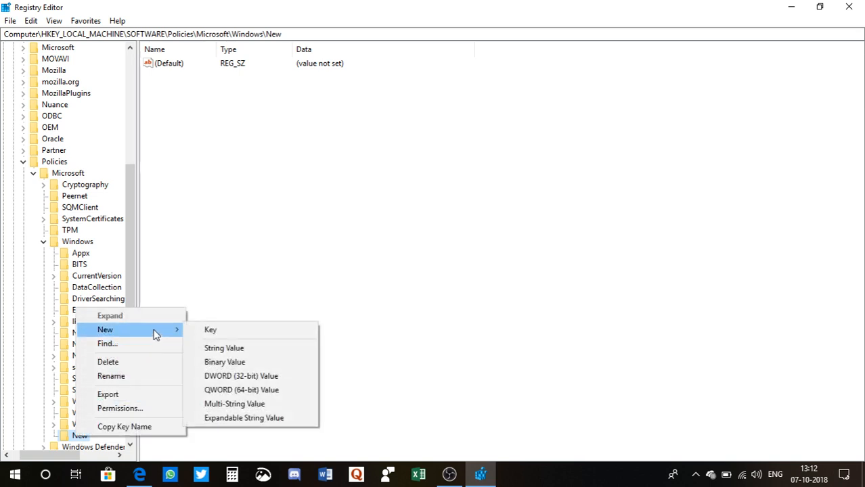
pyautogui.click(212, 332)
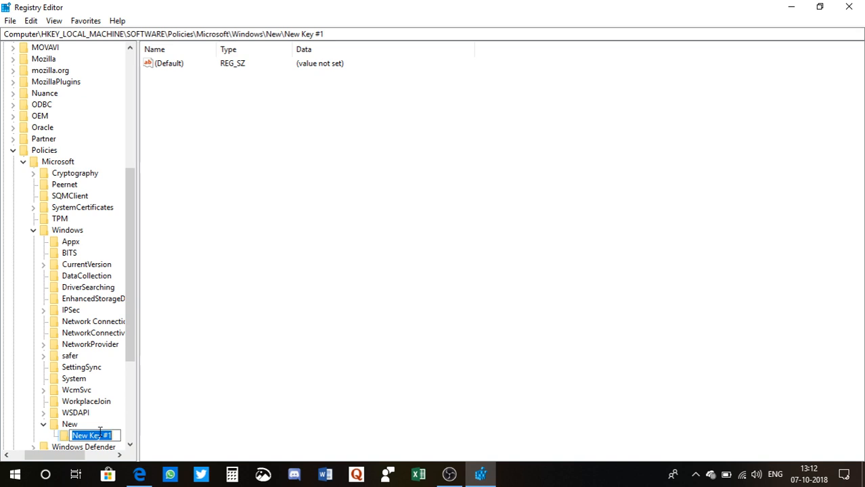
pyautogui.write('Winf')
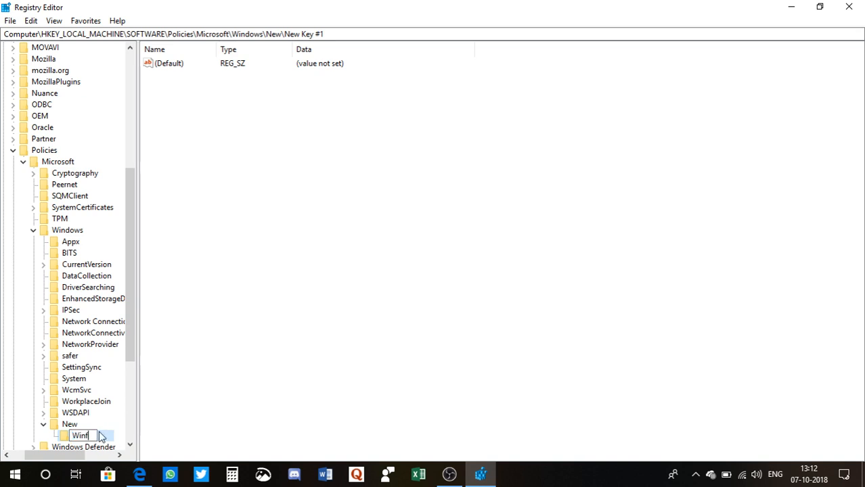
pyautogui.press('BackSpace')
pyautogui.write('dows')
pyautogui.write('Upda')
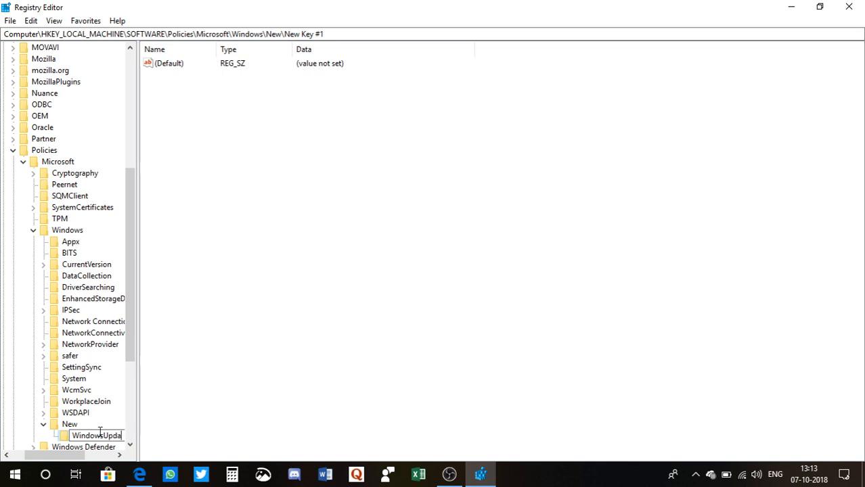
pyautogui.write('a')
pyautogui.press('BackSpace')
pyautogui.write('te')
pyautogui.press('Return')
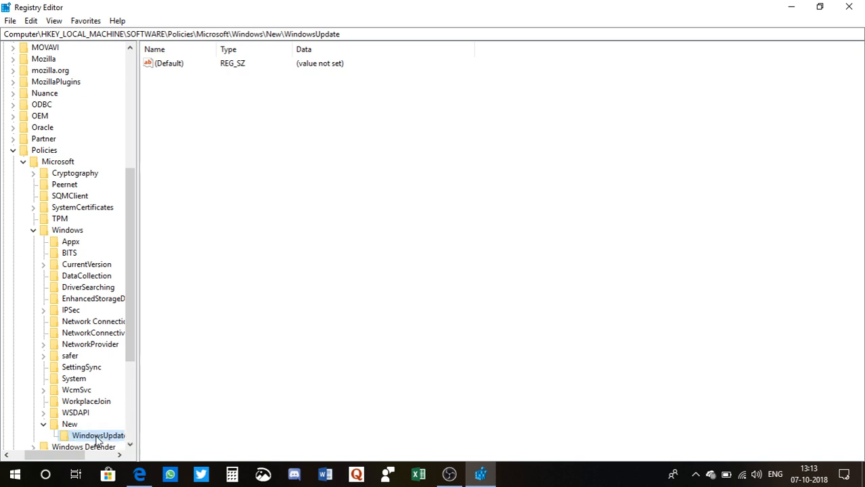
# Step: Create a subkey named AU inside the WindowsUpdate key
pyautogui.rightClick(98, 441)
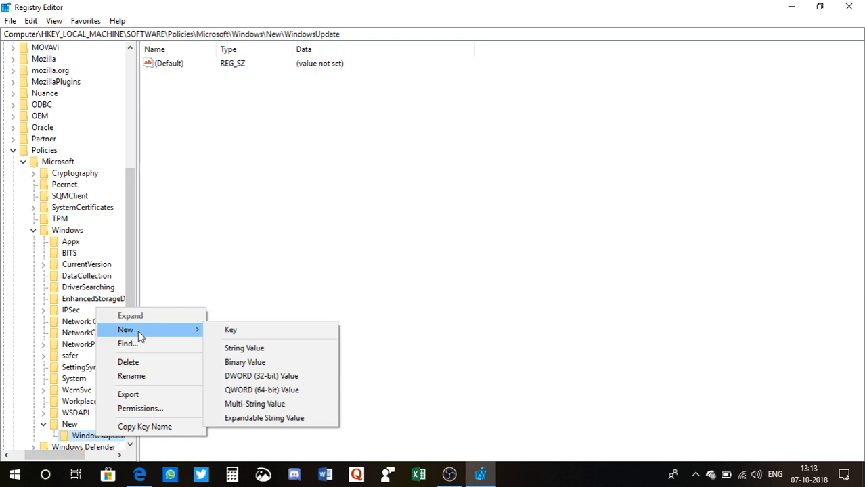
pyautogui.click(232, 331)
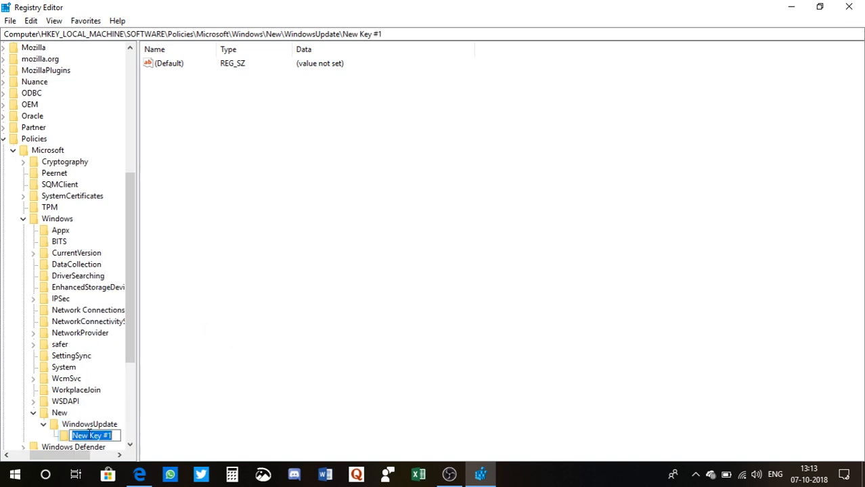
pyautogui.write('A')
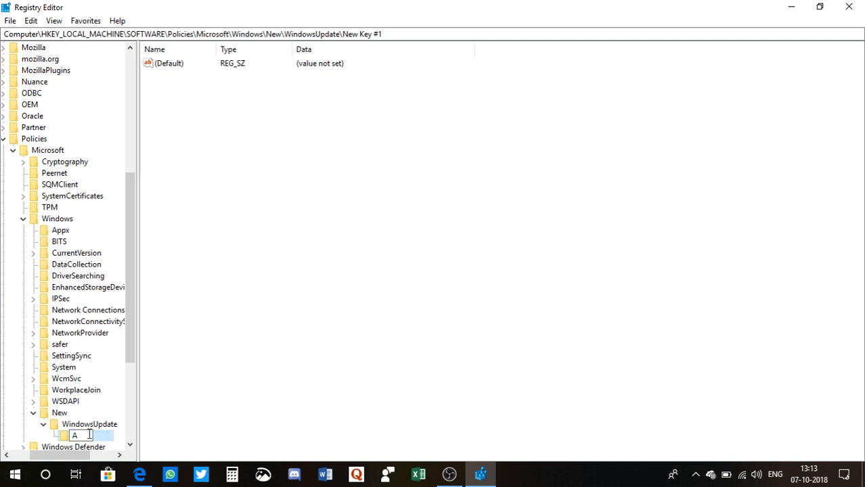
pyautogui.write('U')
pyautogui.press('Return')
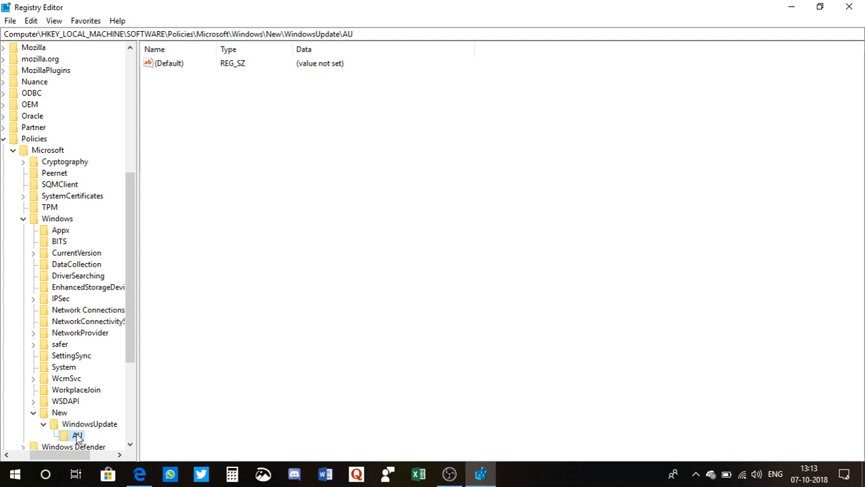
# Step: Add a DWORD (32-bit) value named AUOptions to the AU key
pyautogui.rightClick(77, 436)
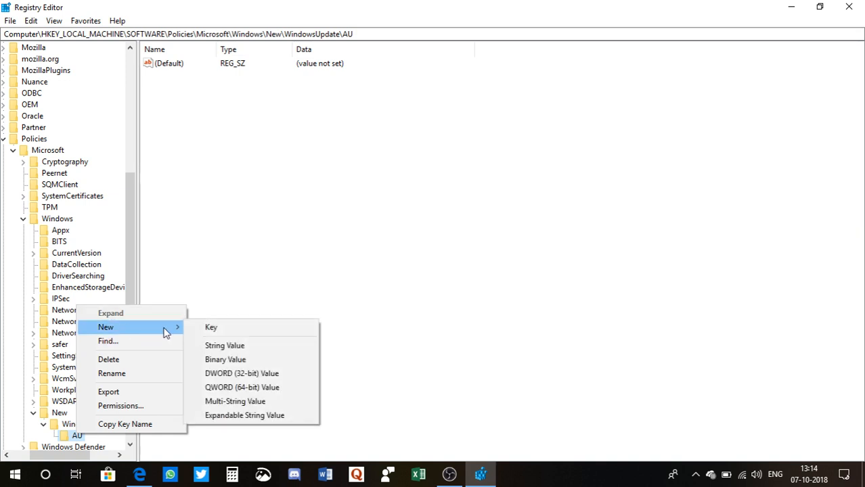
pyautogui.click(230, 374)
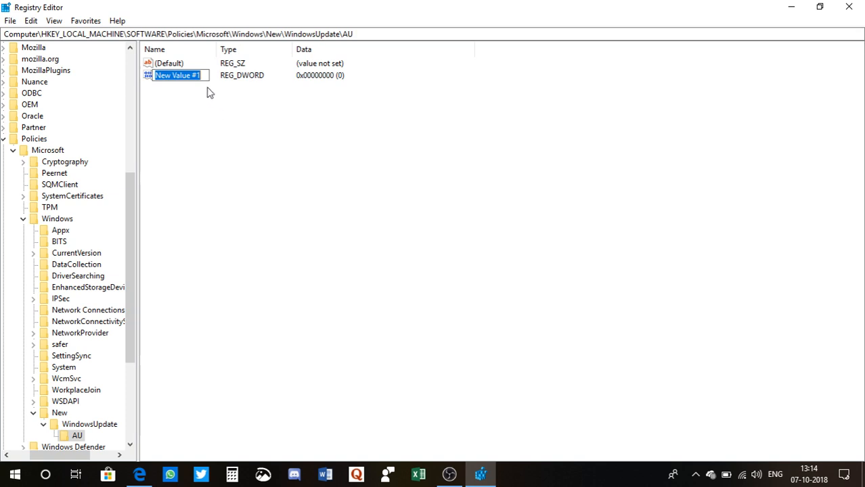
pyautogui.write('AU')
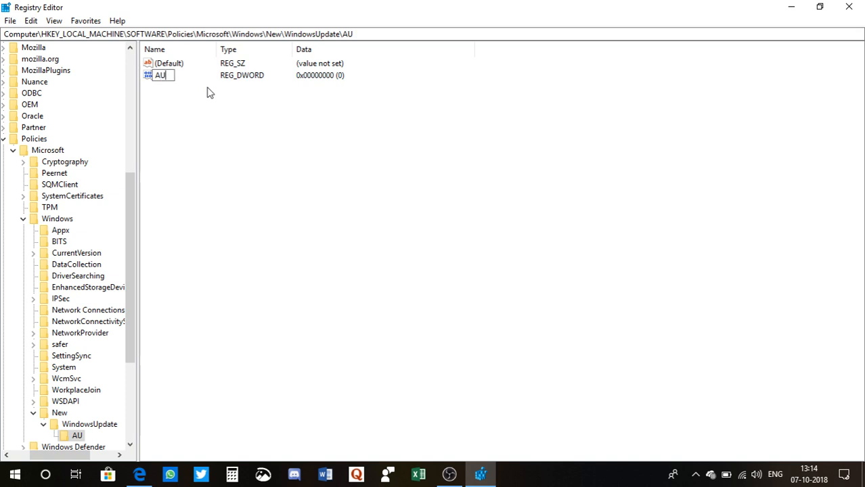
pyautogui.write('Options')
pyautogui.press('Return')
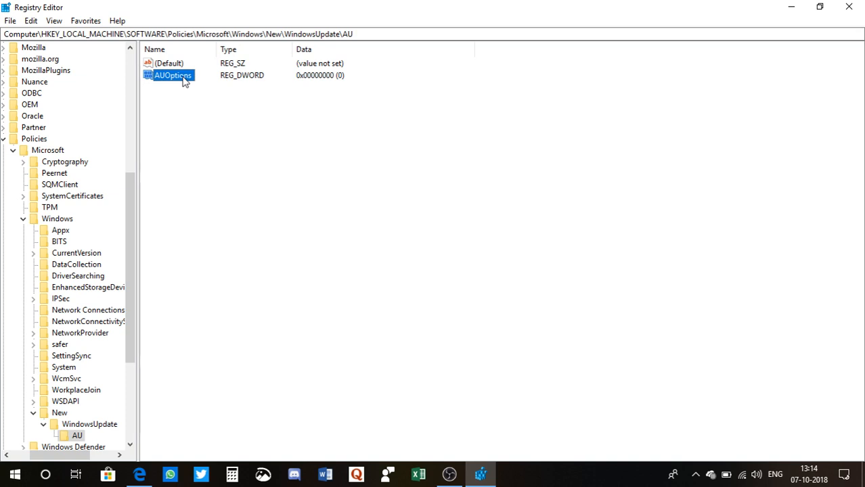
# Step: Set the value data of AUOptions to 2 and save it
pyautogui.doubleClick(184, 80)
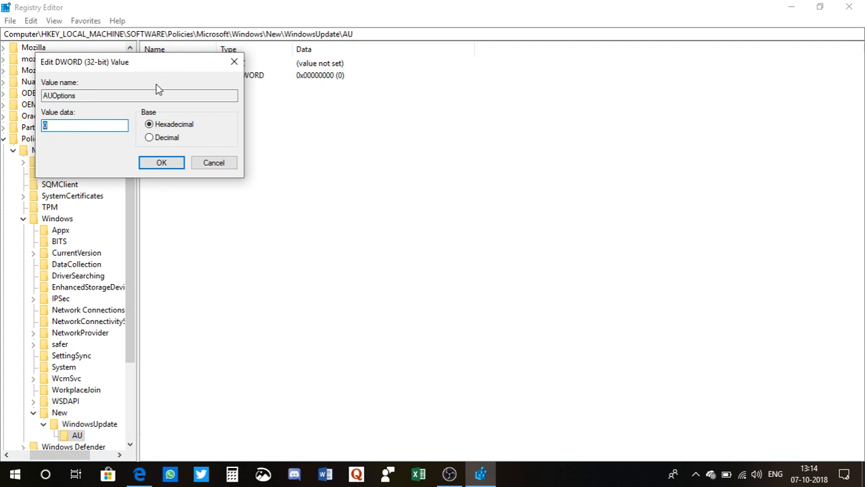
pyautogui.click(64, 125)
pyautogui.press('BackSpace')
pyautogui.write('2')
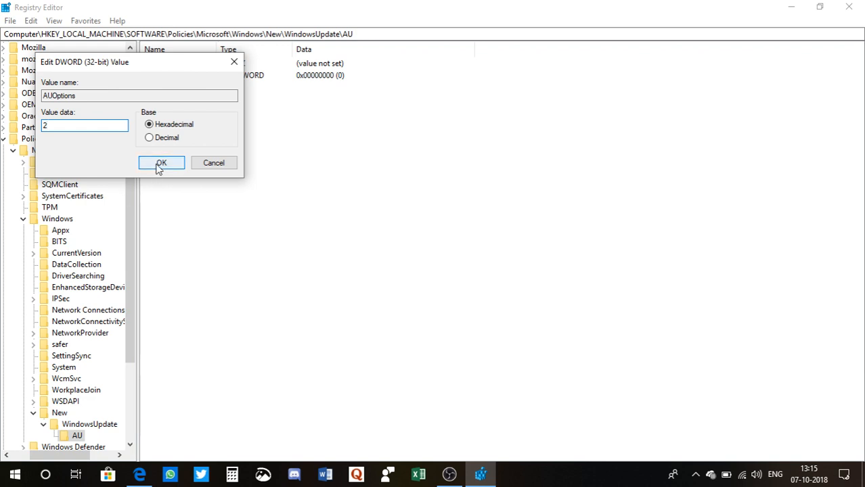
pyautogui.click(161, 165)
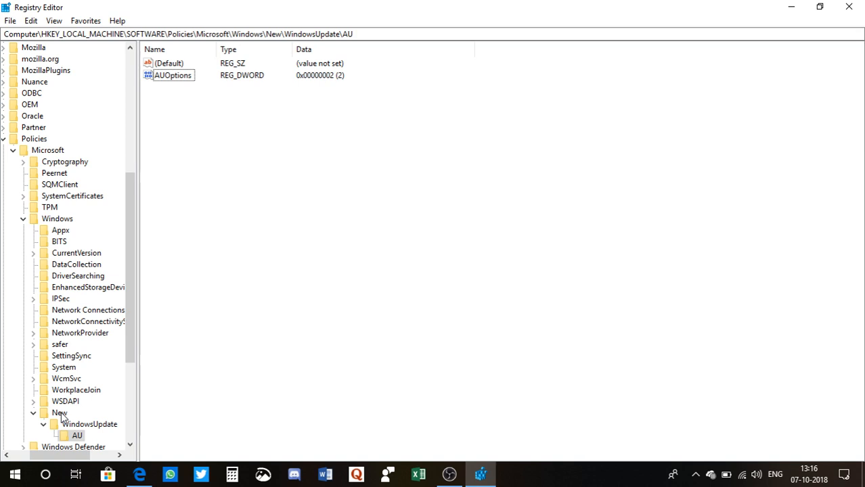
# Step: Permanently delete the New key under Policies\Microsoft\Windows together with all of its subkeys
pyautogui.rightClick(59, 413)
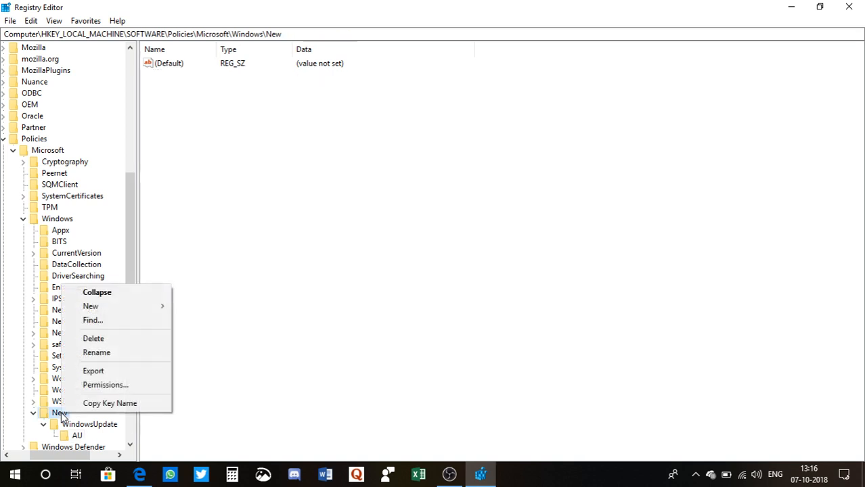
pyautogui.click(102, 342)
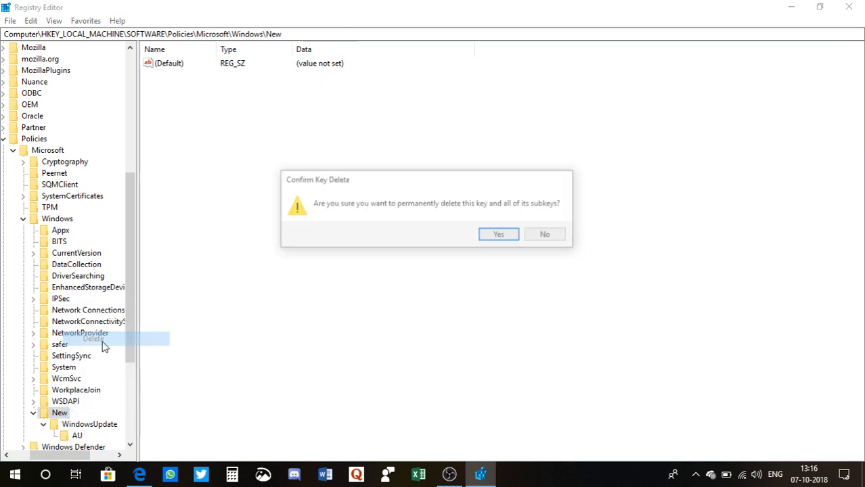
pyautogui.click(502, 239)
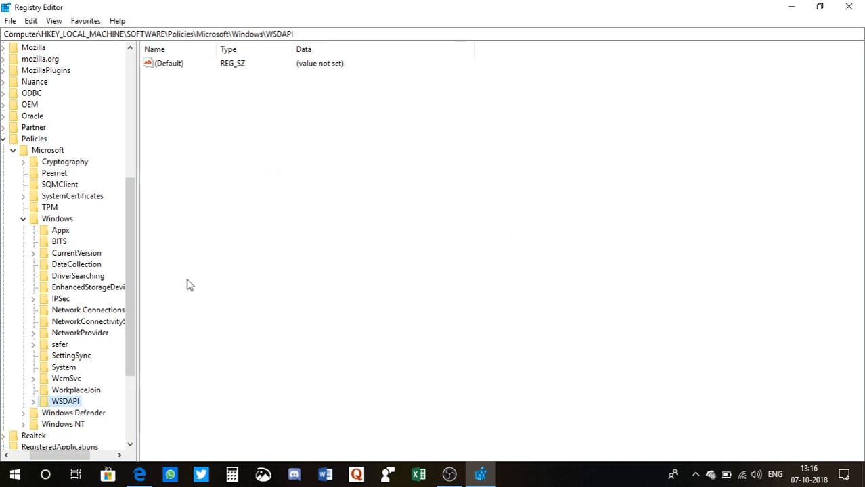
# Step: Look through the rest of the registry tree and close the Registry Editor
pyautogui.click(130, 447)
pyautogui.click(130, 447)
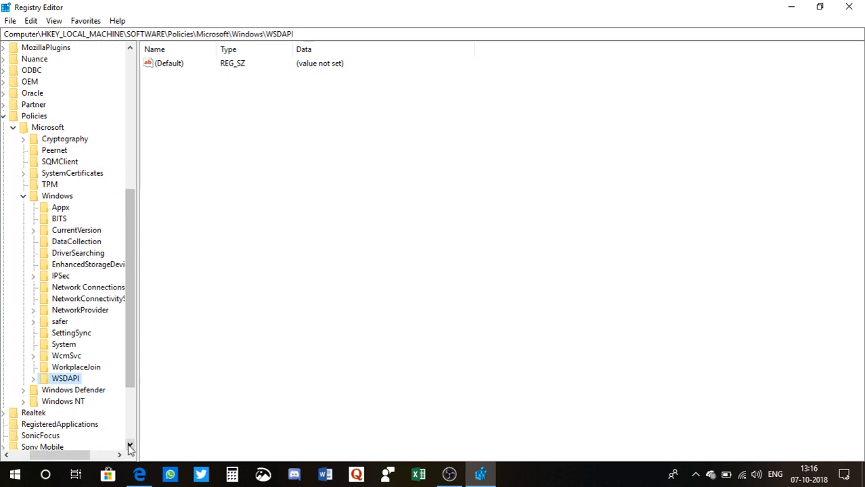
pyautogui.click(130, 447)
pyautogui.click(130, 446)
pyautogui.click(130, 447)
pyautogui.click(130, 447)
pyautogui.click(130, 446)
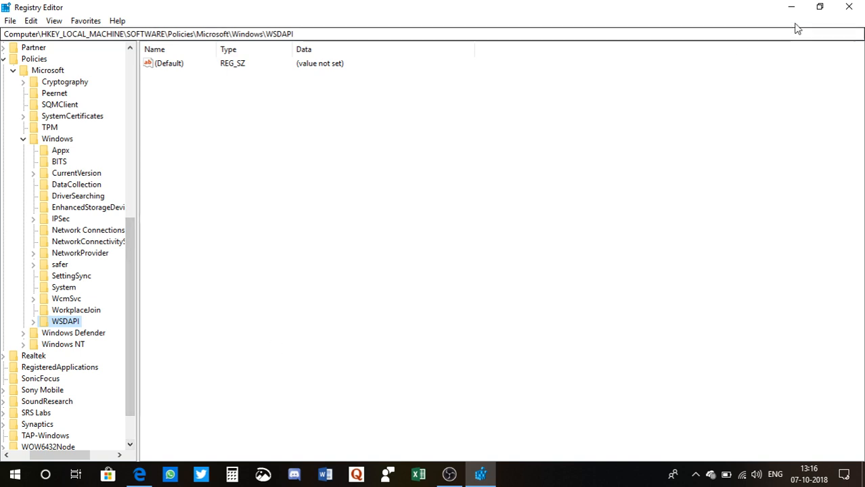
pyautogui.click(855, 15)
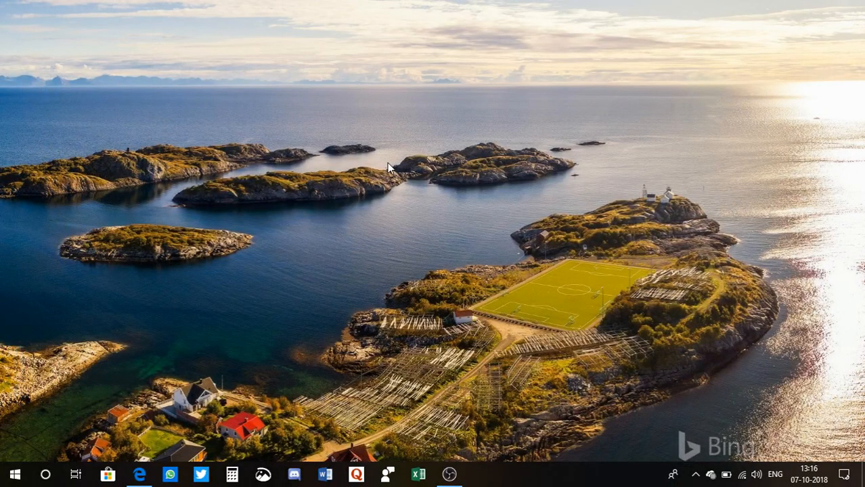